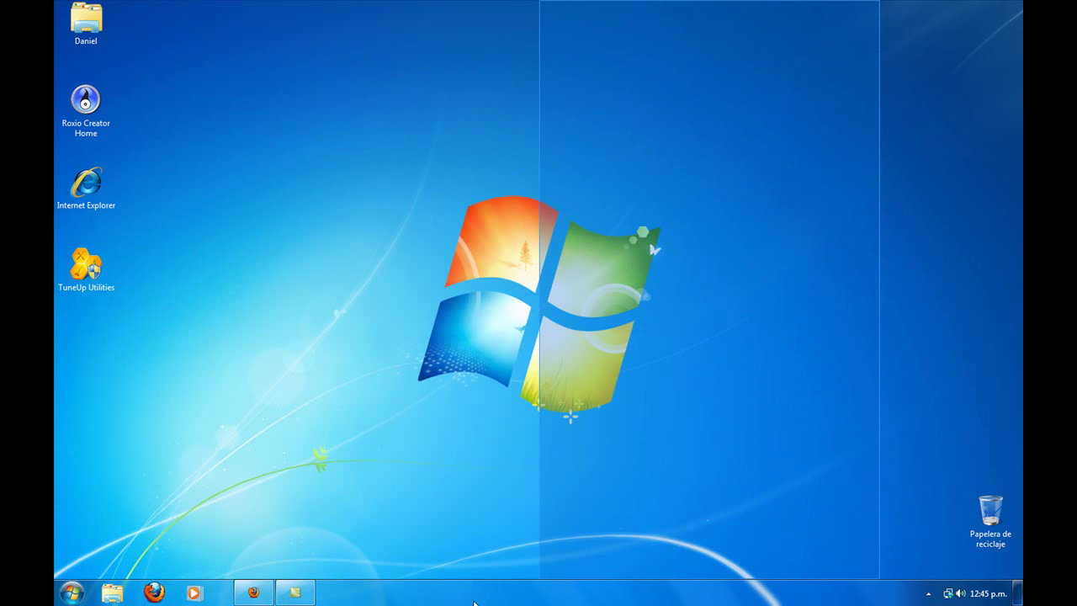
View the YouTube channel in Firefox and the empty Camtasia Studio project, minimizing each window
left_click(253, 592)
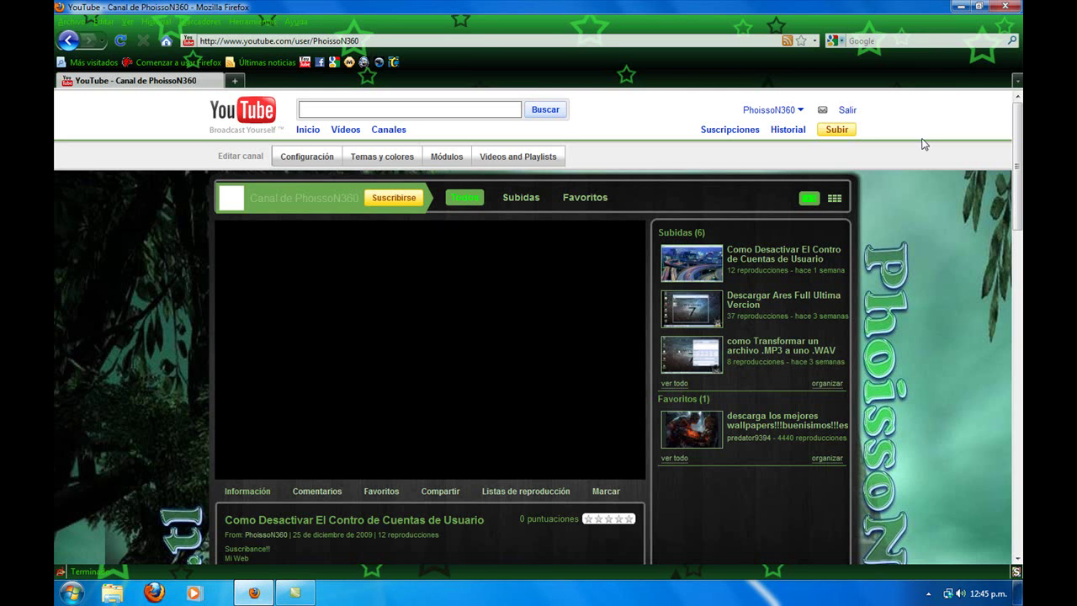
left_click(955, 11)
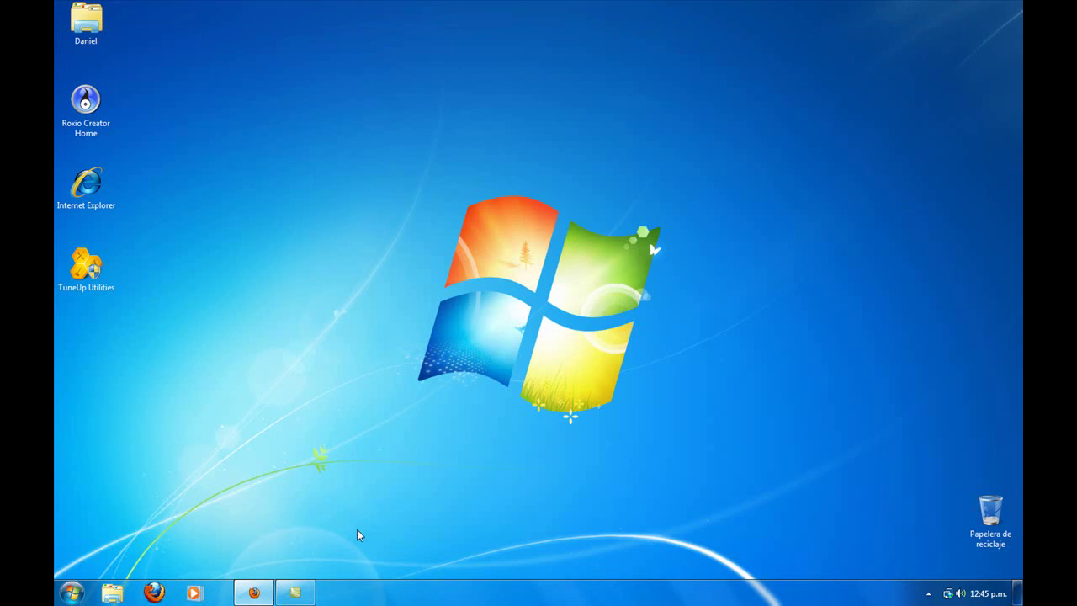
left_click(290, 593)
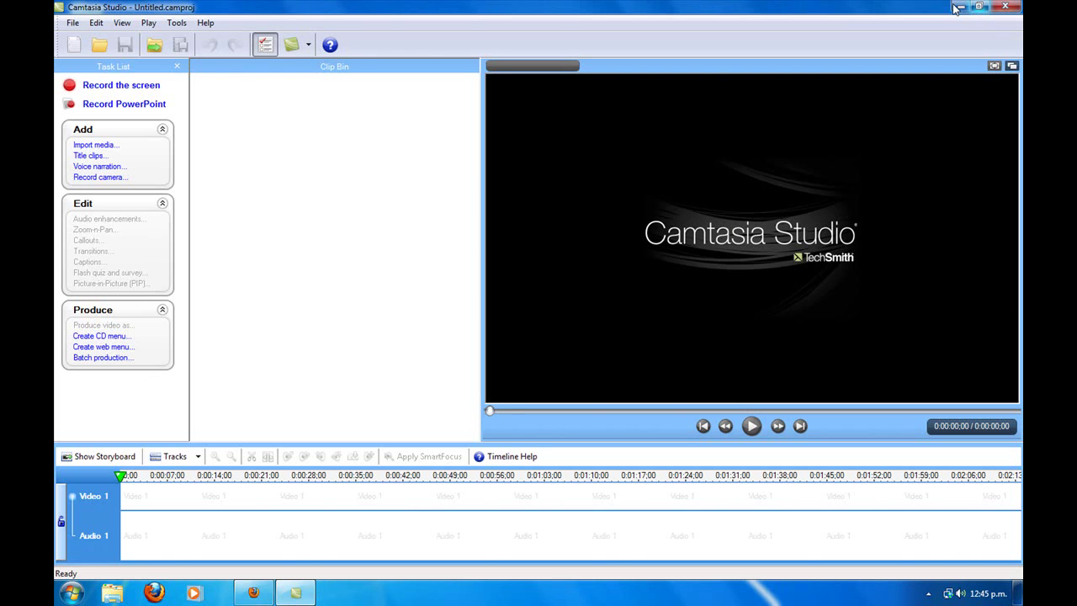
left_click(955, 9)
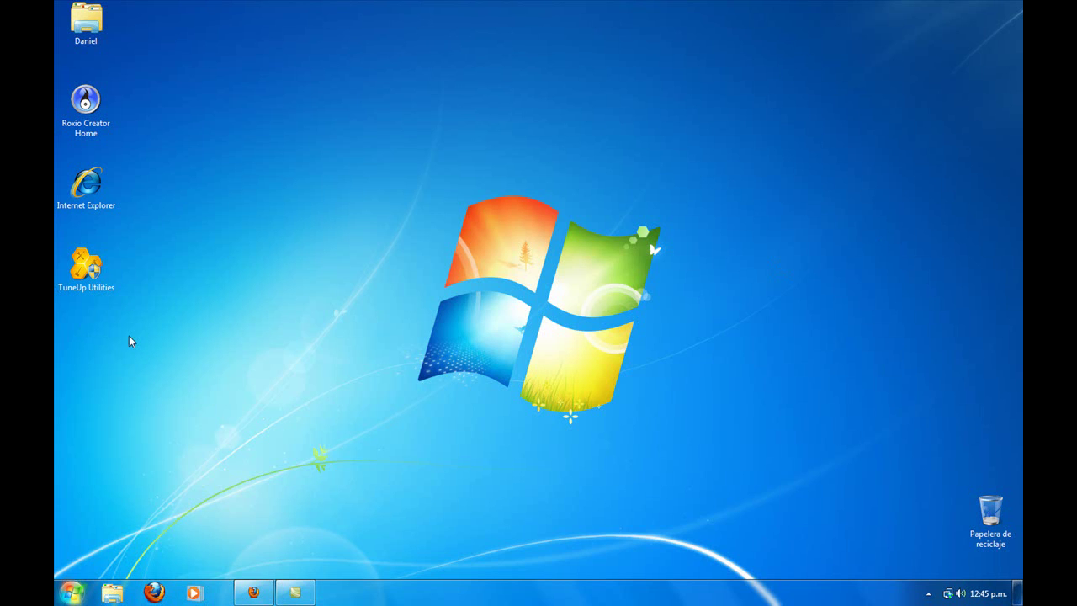
left_click_drag(85, 101, 473, 266)
left_click(452, 196)
left_click_drag(420, 213, 521, 334)
left_click_drag(421, 229, 528, 322)
left_click_drag(478, 286, 91, 115)
left_click(652, 413)
left_click(260, 194)
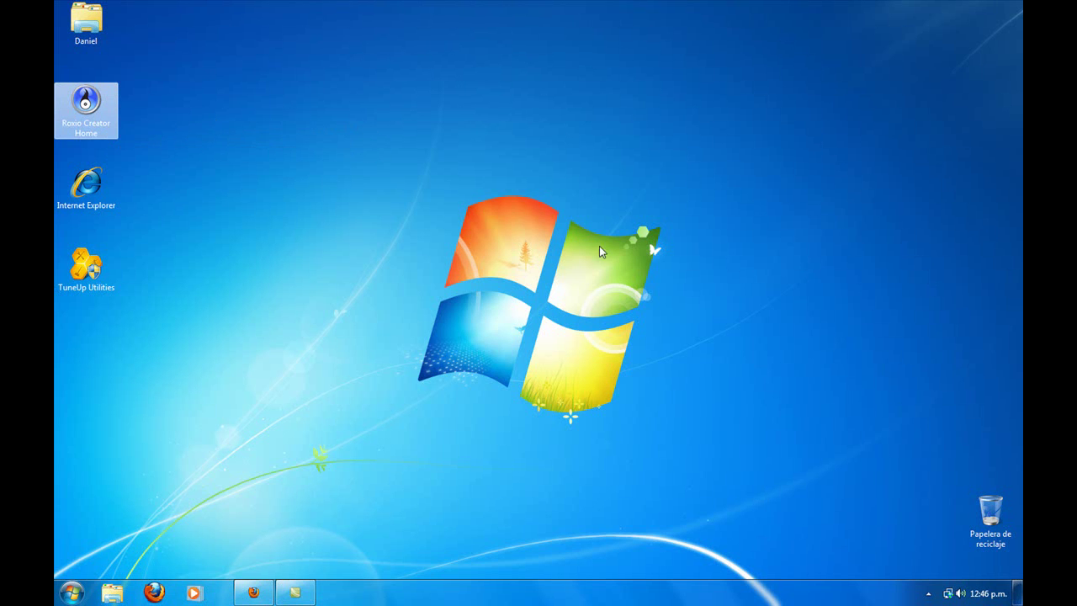
Launch Roxio Creator Home, dismiss the Windows colour scheme prompt, and reposition the program window on the desktop
double_click(80, 120)
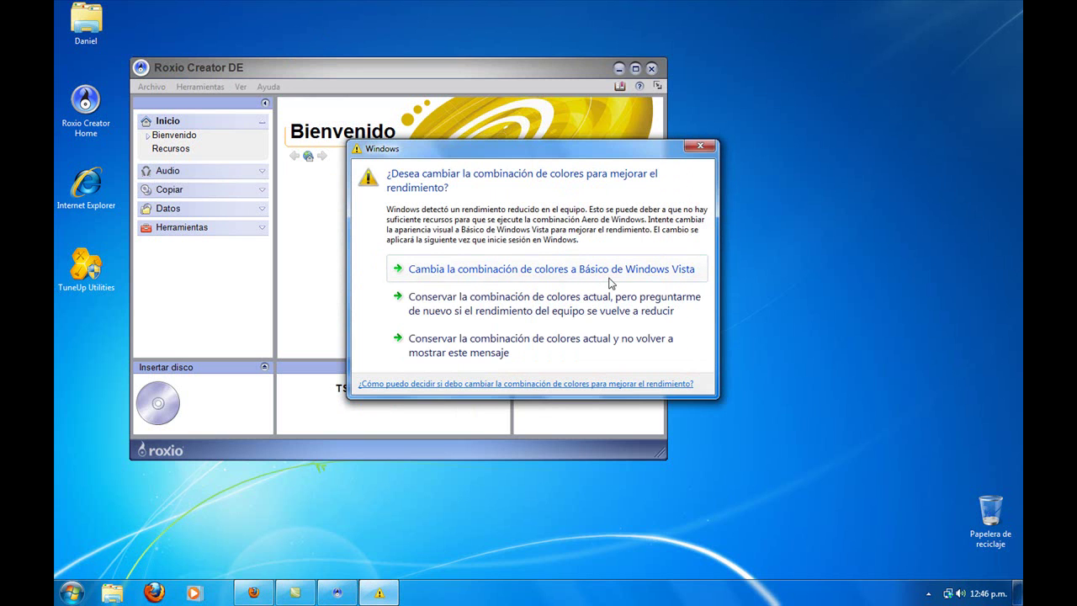
left_click(709, 152)
left_click_drag(493, 69, 637, 90)
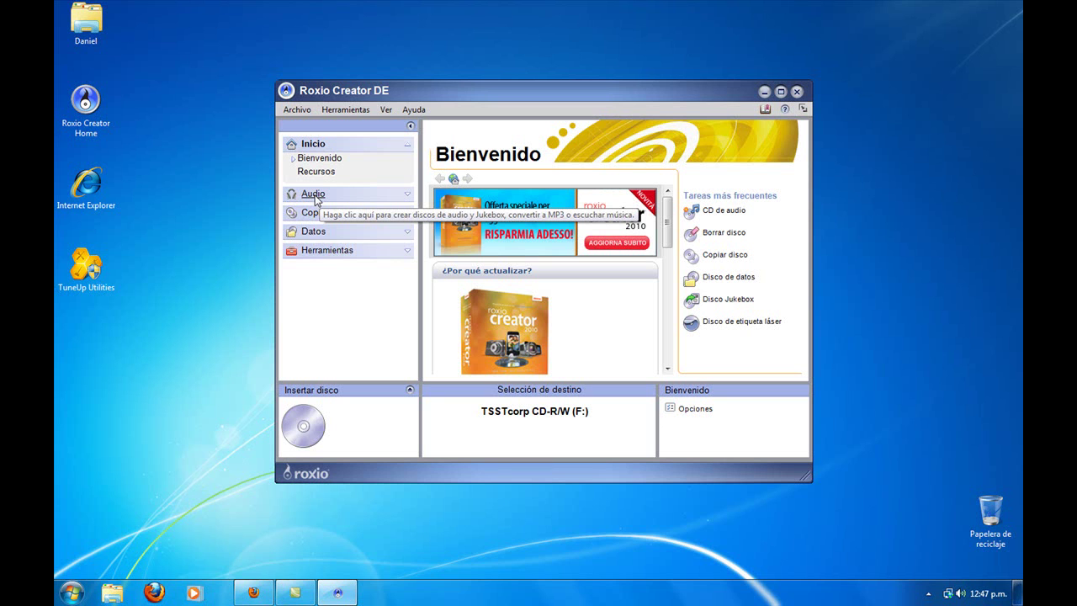
Look over the Roxio welcome page and the disc copying options in the Copiar section
left_click(313, 194)
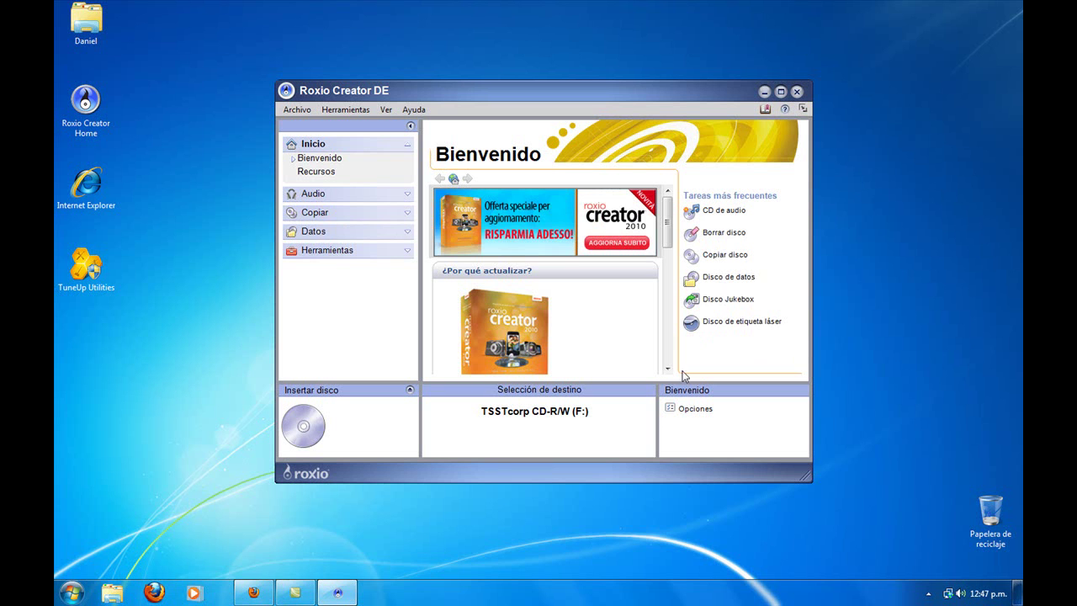
left_click_drag(667, 241, 661, 214)
scroll(669, 225, "down", 1)
scroll(669, 226, "up", 1)
left_click(314, 212)
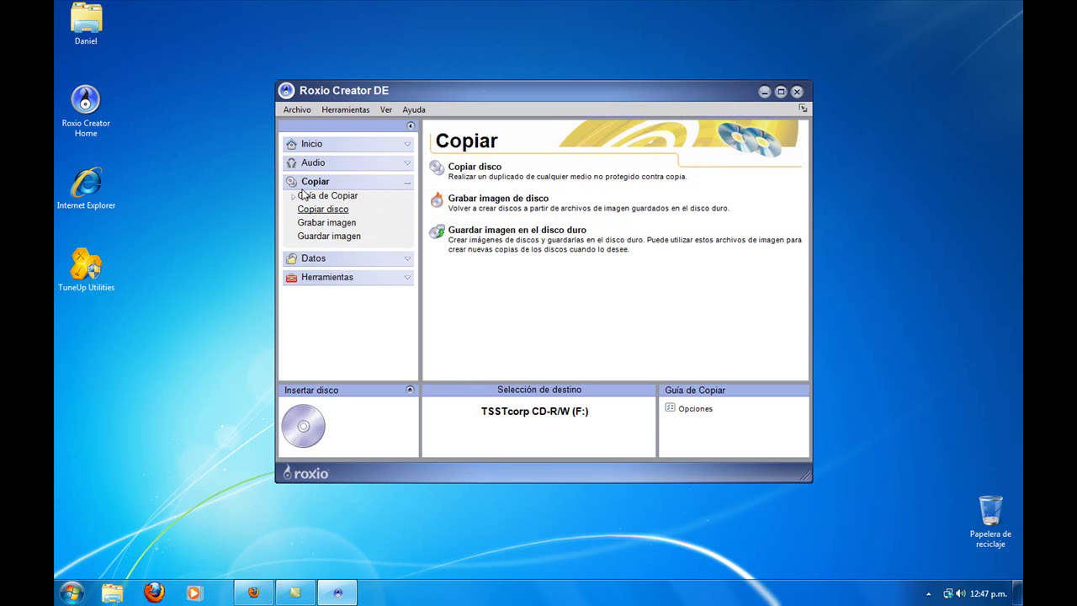
Open a CD de audio project from the Audio options and try to burn it without any tracks
left_click(313, 162)
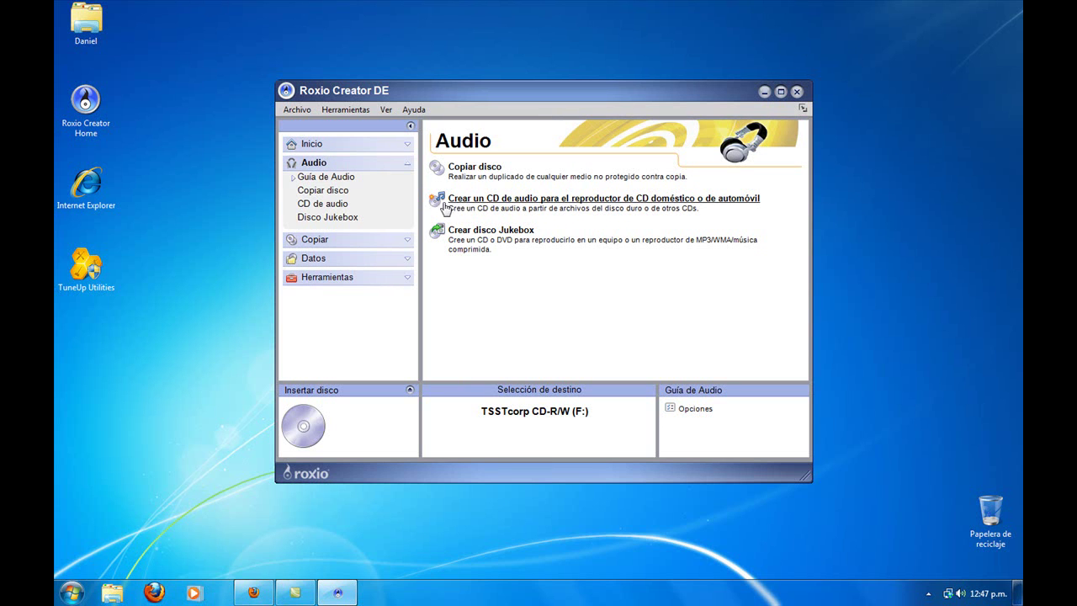
left_click(323, 205)
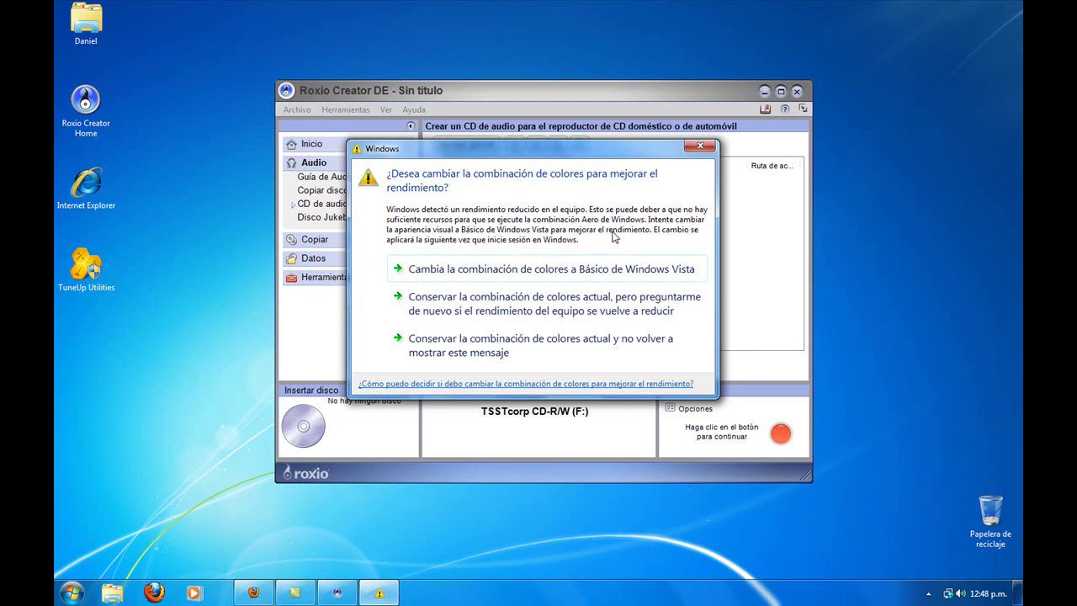
left_click(701, 146)
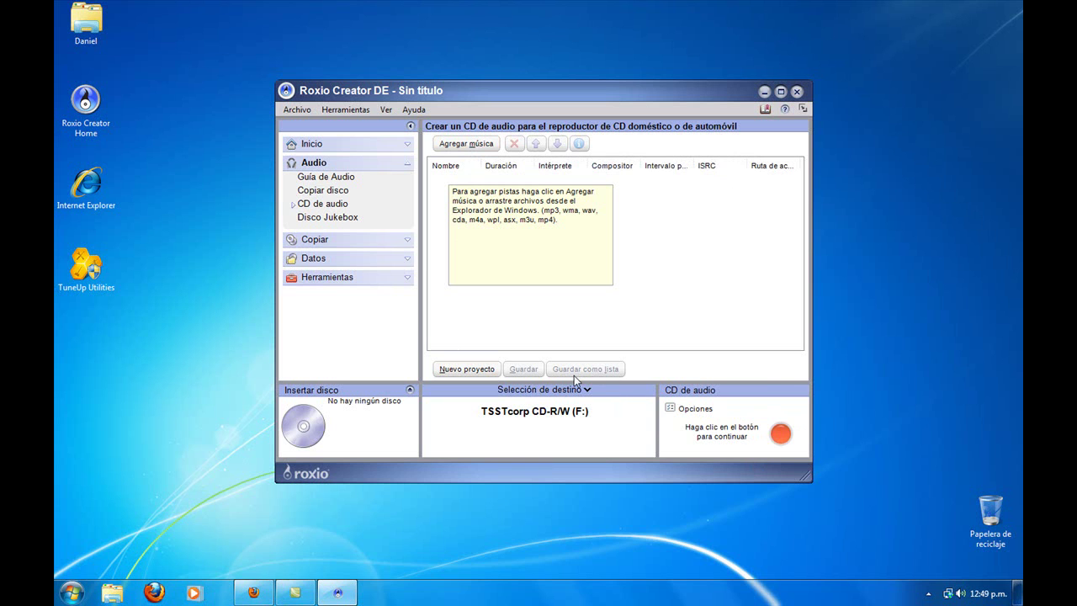
left_click(780, 432)
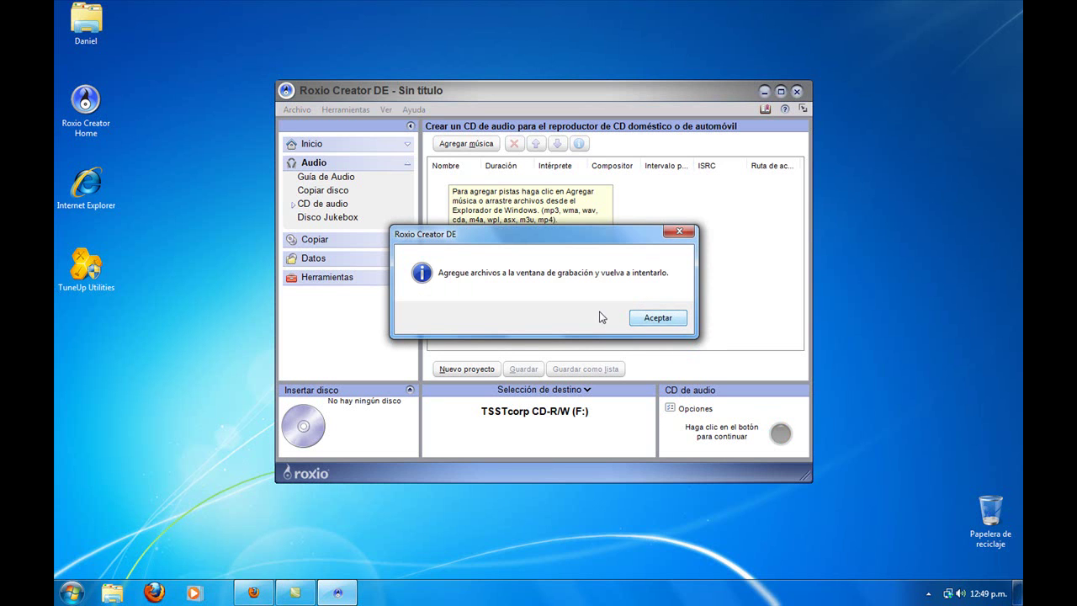
left_click(669, 322)
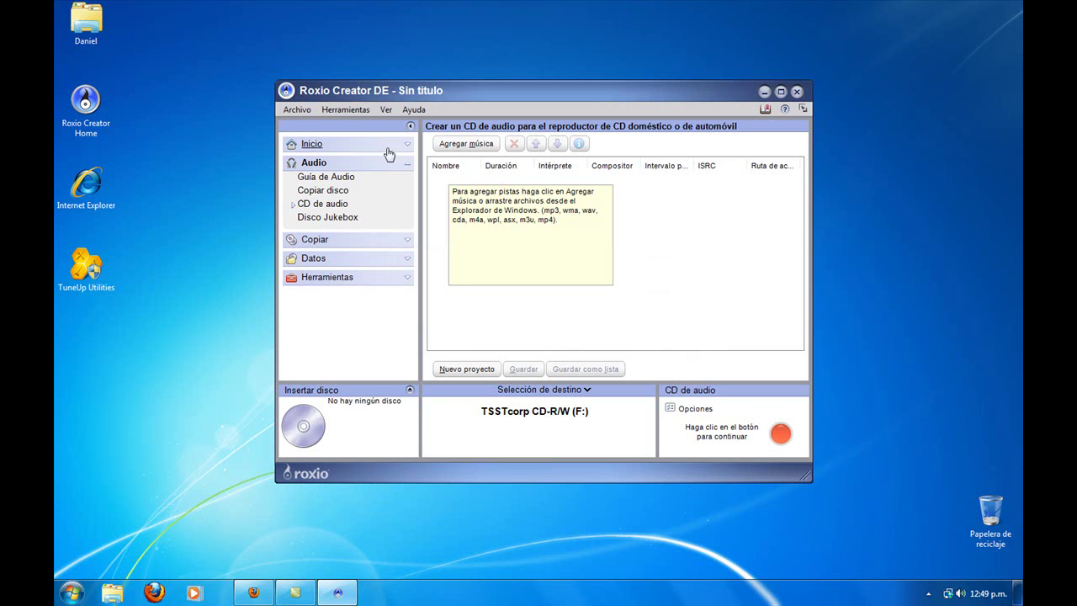
Add the track "Spectacular - Break My Heart" from the Music folder to the audio CD project
left_click(452, 145)
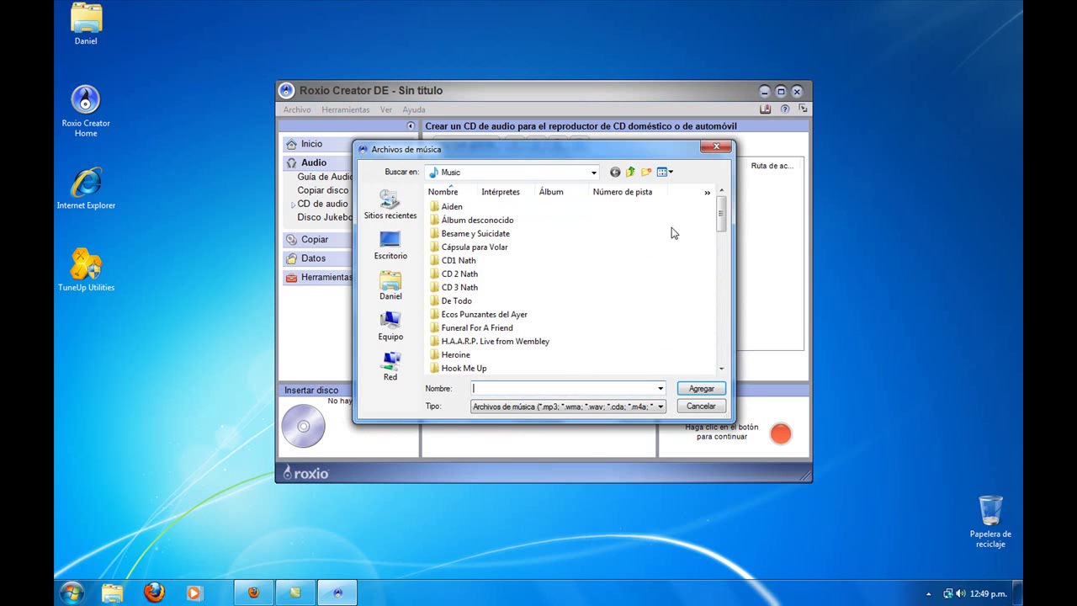
left_click_drag(720, 220, 695, 367)
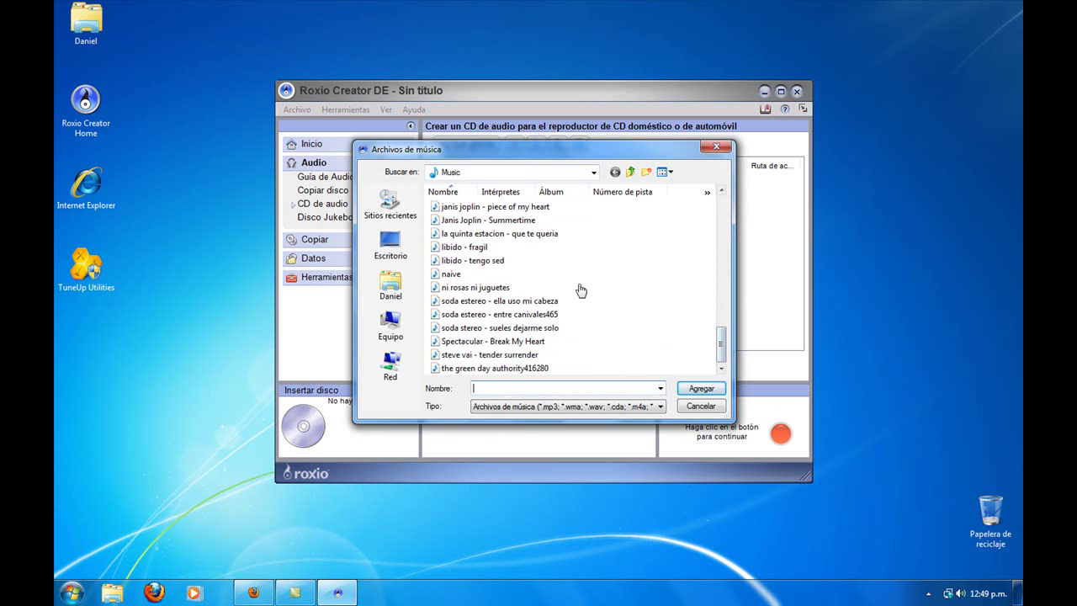
left_click(499, 341)
double_click(499, 342)
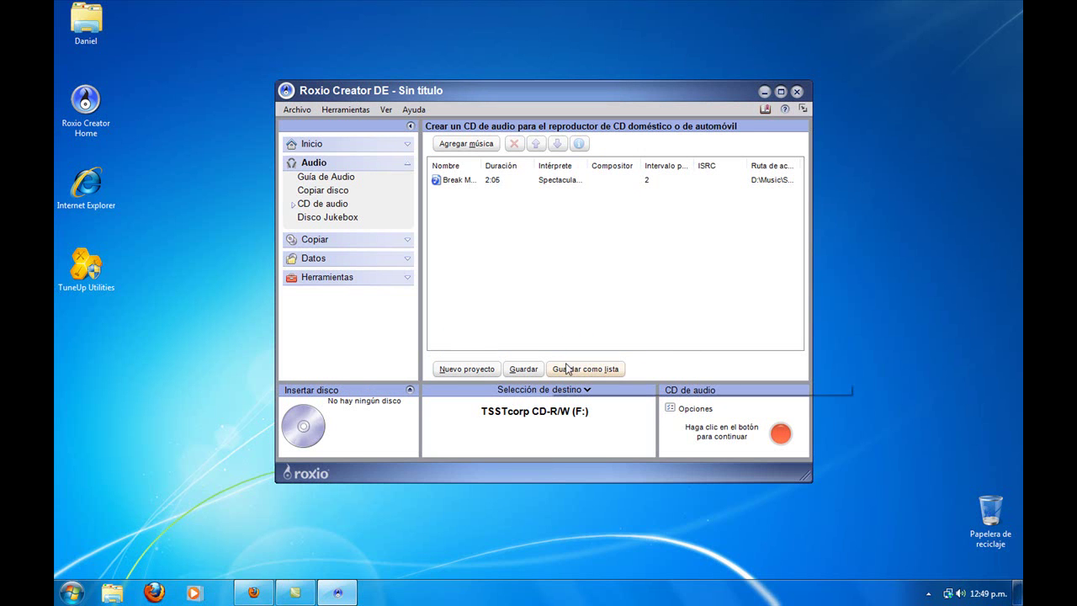
Try to burn the audio CD on the TSSTcorp CD-R/W (F:) drive, agreeing to continue but cancelling at the blank disc request
left_click(779, 434)
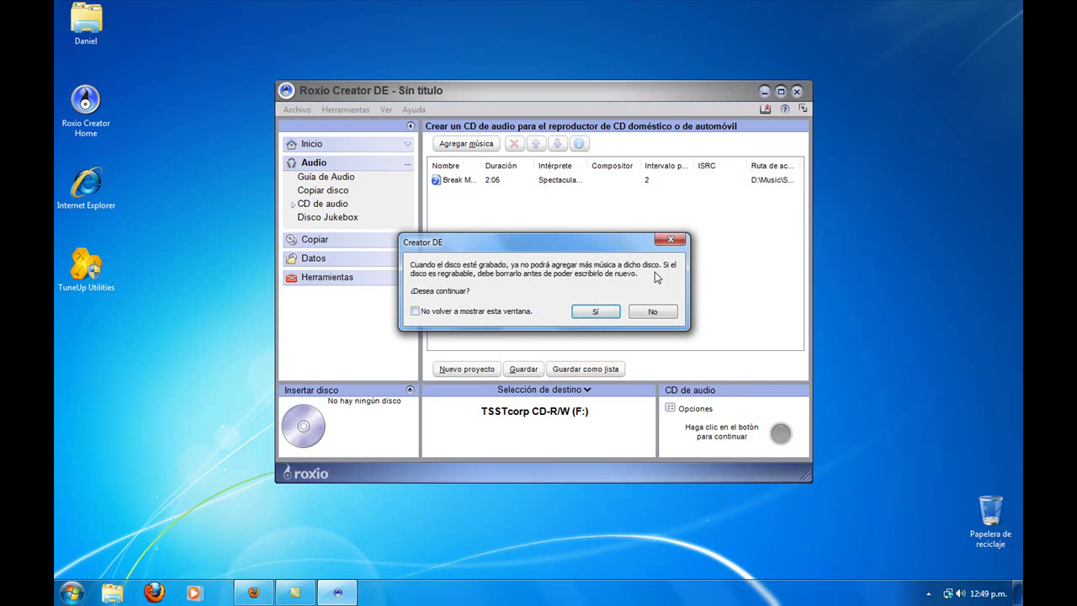
left_click(605, 317)
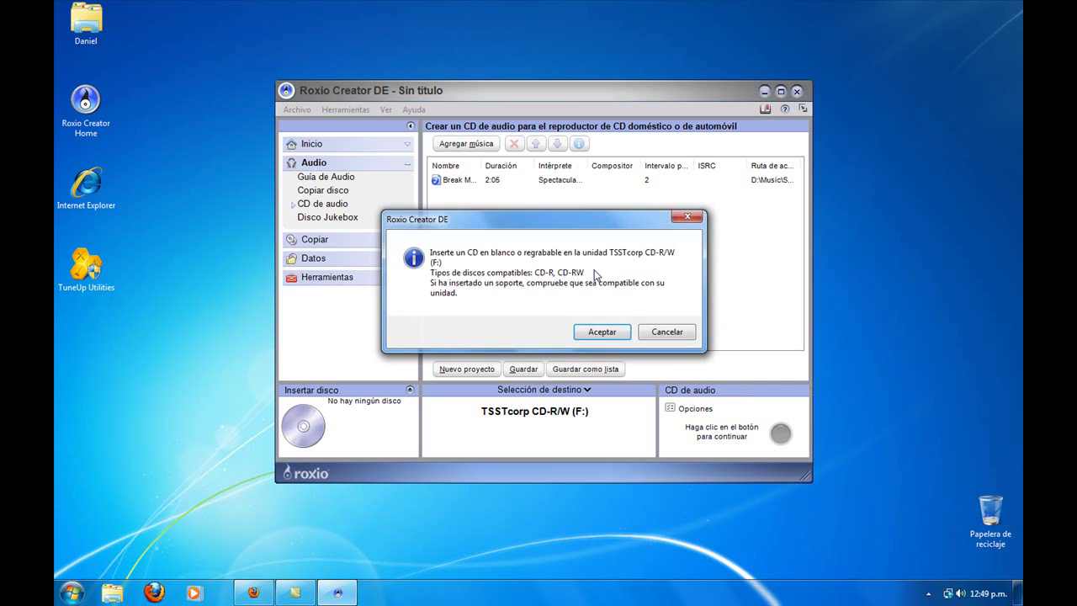
left_click(667, 332)
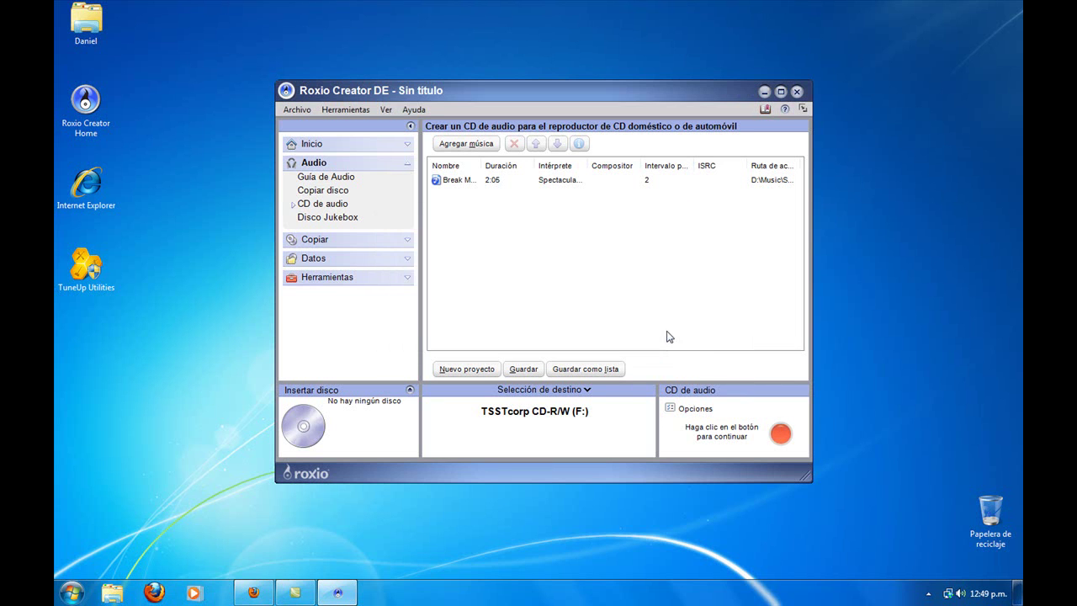
Close Roxio Creator without saving the audio CD project
left_click(796, 92)
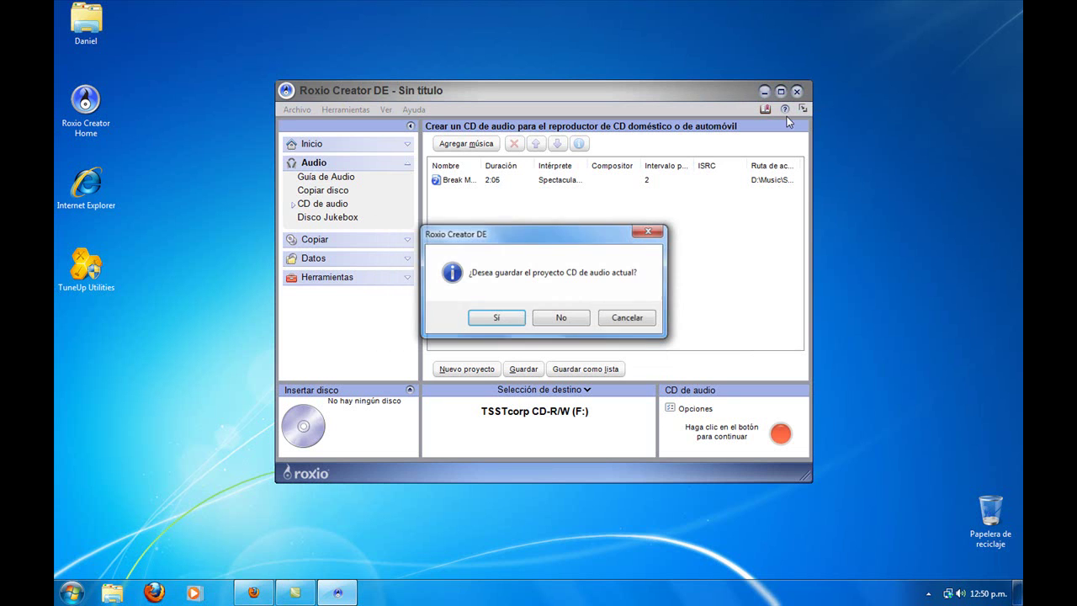
left_click(584, 320)
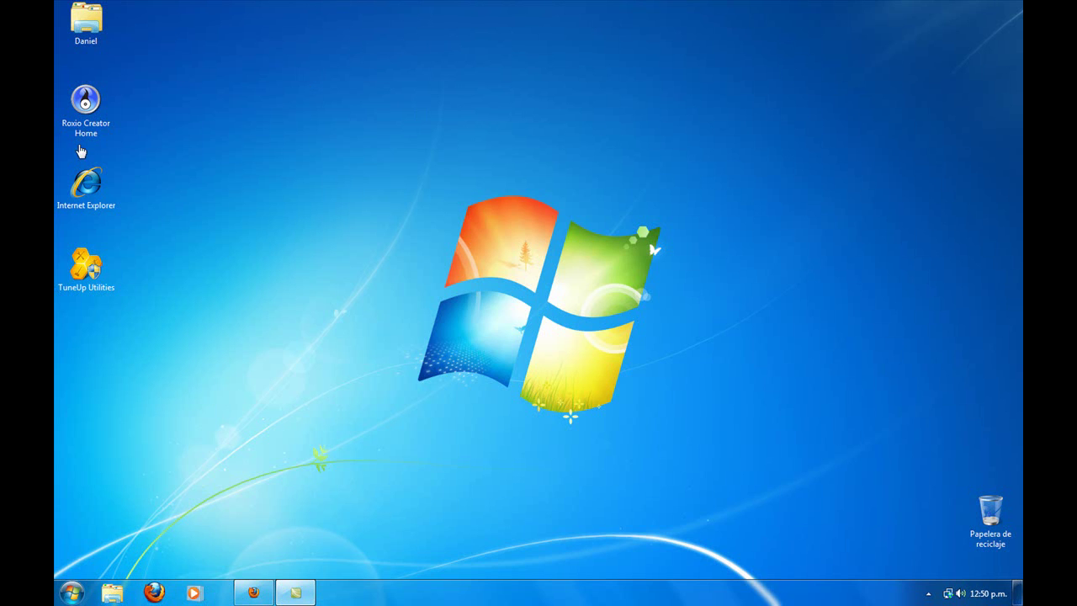
left_click_drag(66, 128, 172, 132)
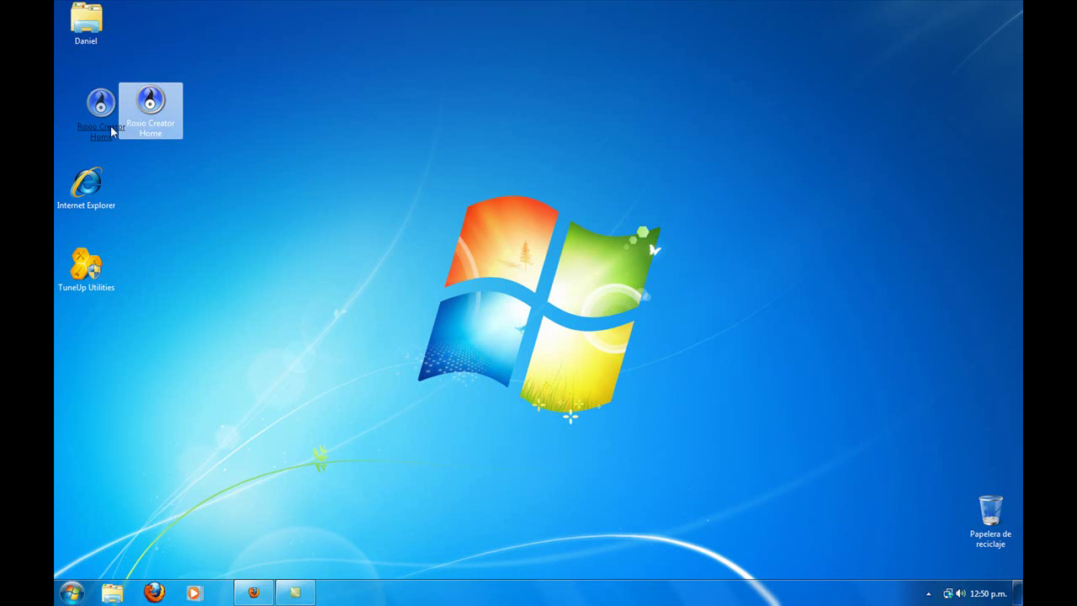
left_click(339, 202)
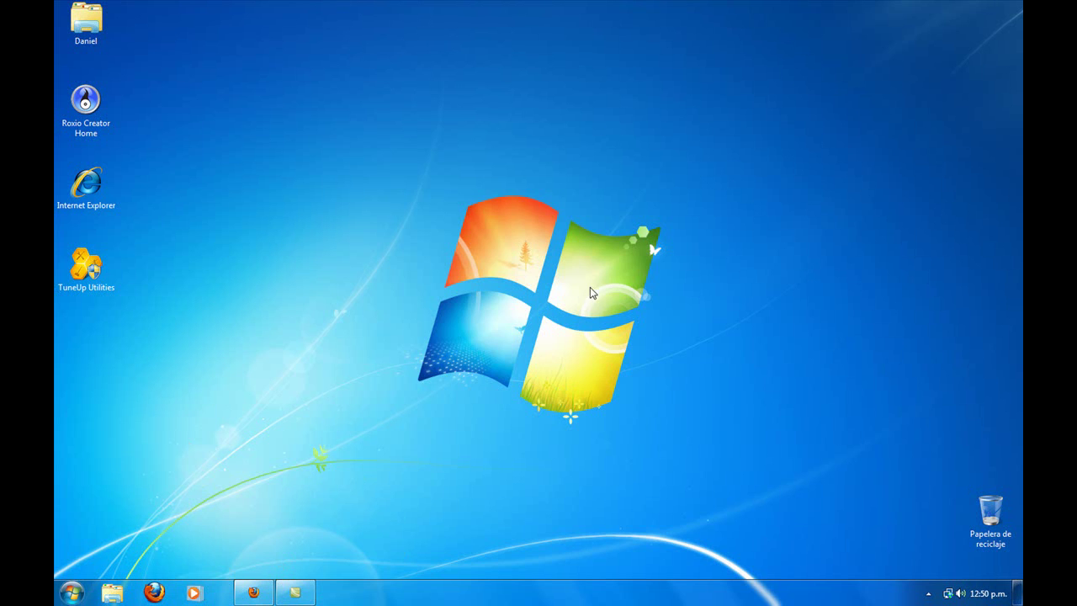
left_click_drag(371, 152, 689, 455)
left_click_drag(320, 123, 890, 579)
key("ctrl+a")
left_click_drag(1021, 0, 678, 367)
left_click_drag(671, 135, 406, 400)
left_click_drag(414, 189, 679, 437)
left_click(72, 593)
left_click(534, 535)
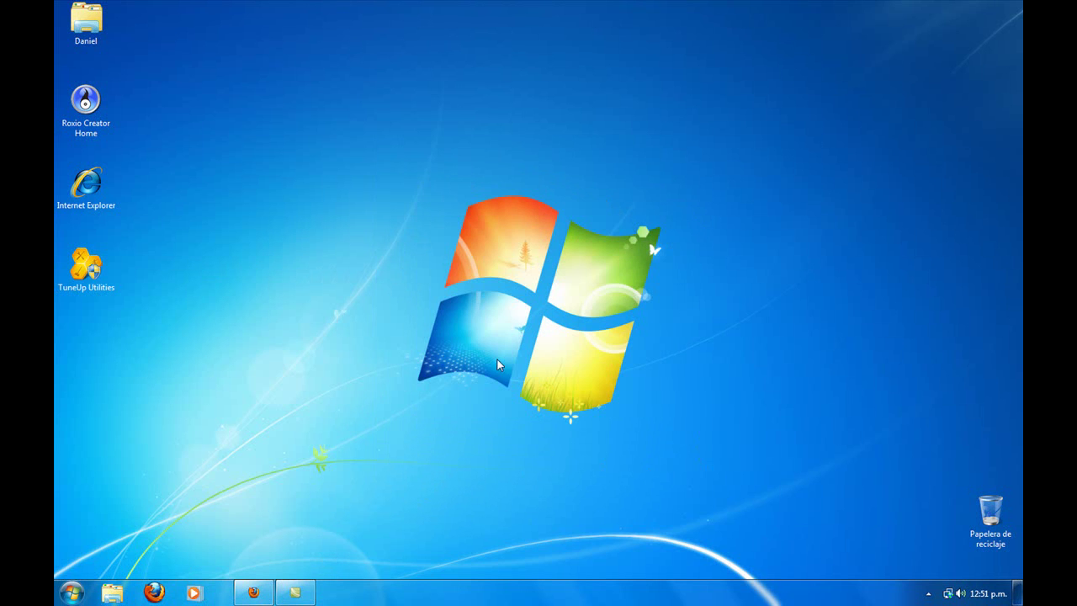